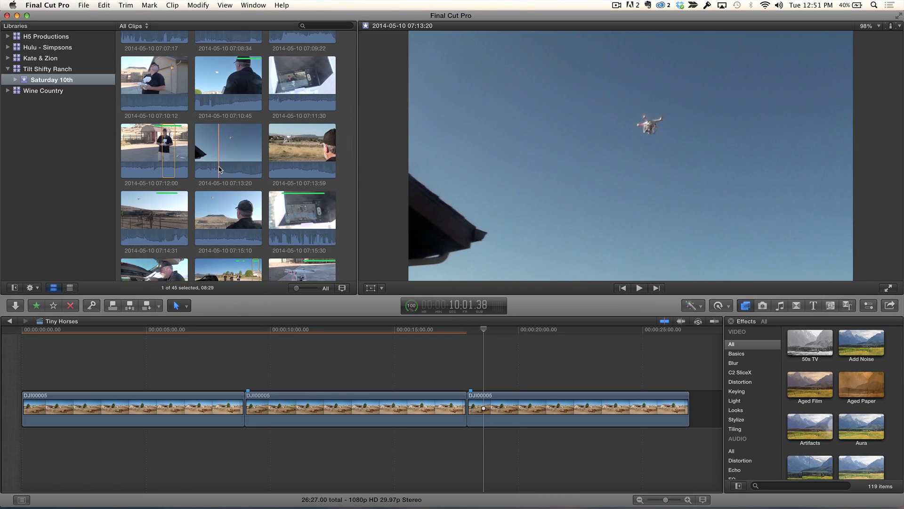
Scroll down the Event Browser and play DJI00004 to preview the later drone clips
{"action": "scroll", "coordinate": [218, 166], "scroll_direction": "down", "scroll_amount": 5}
{"action": "scroll", "coordinate": [218, 168], "scroll_direction": "down", "scroll_amount": 7}
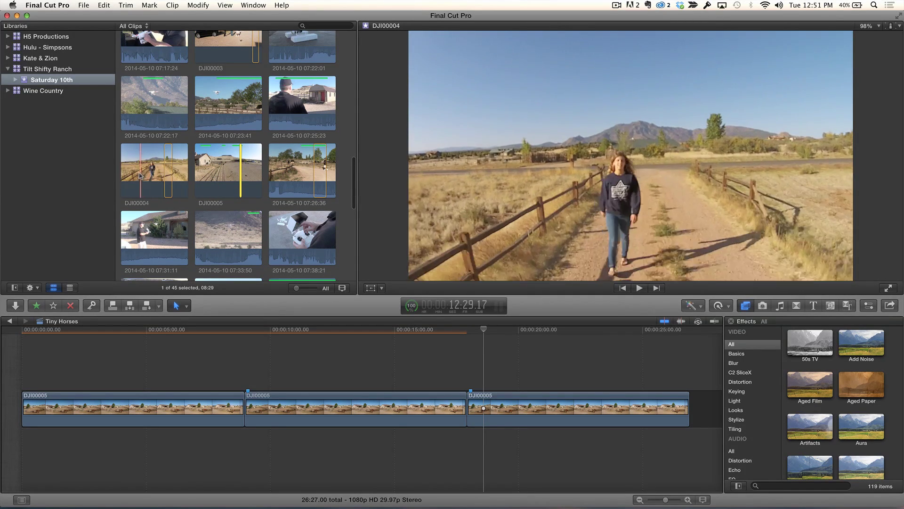
{"action": "key", "text": "space"}
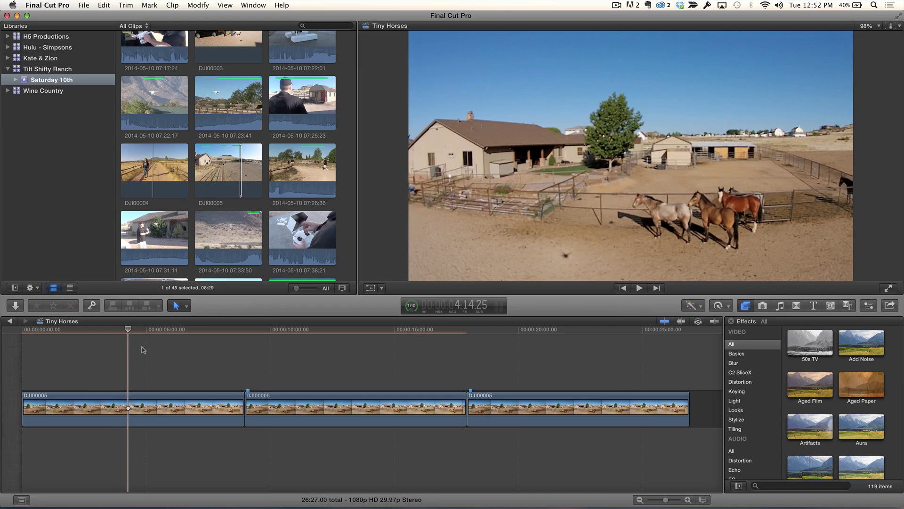
List the C2 SliceX effects and drag out the Object Remover thumbnail
{"action": "left_click", "coordinate": [748, 372]}
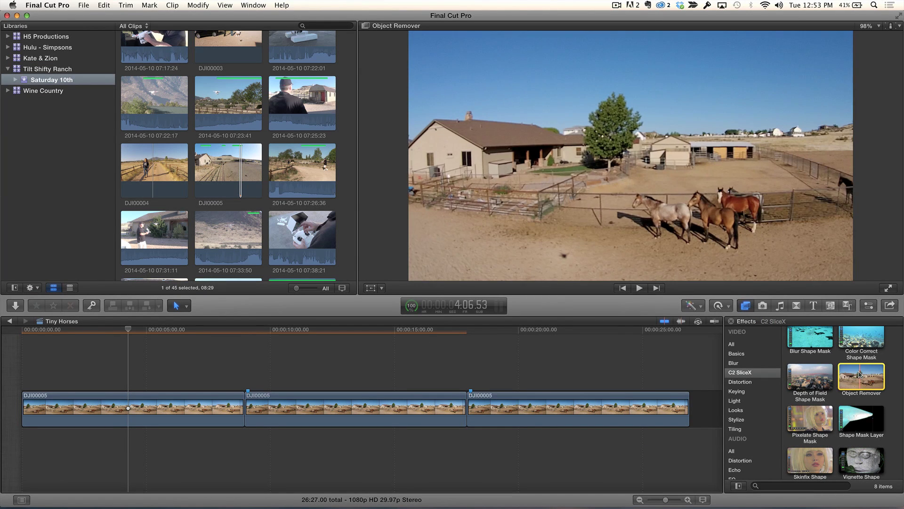
{"action": "left_click_drag", "start_coordinate": [865, 374], "coordinate": [222, 362]}
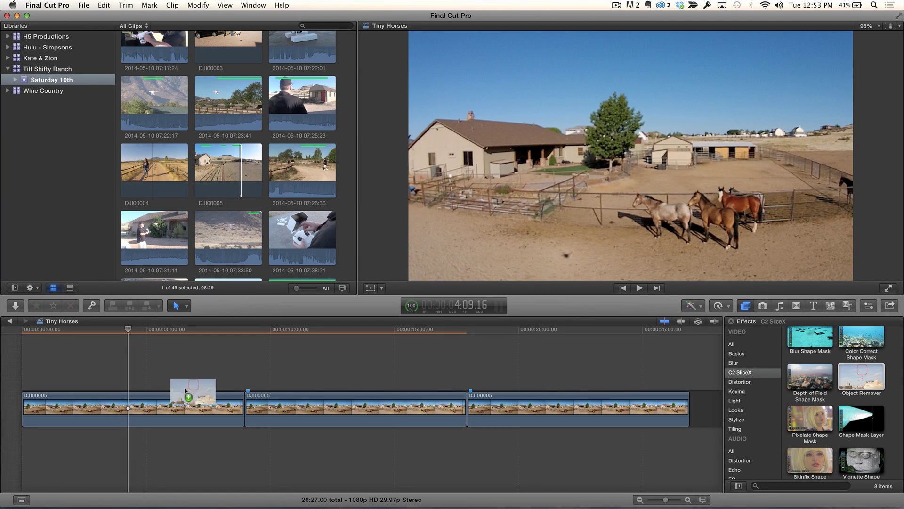
Drop Object Remover onto the first DJI00005 clip and return the playhead to the project start
{"action": "left_click_drag", "start_coordinate": [186, 391], "coordinate": [156, 403]}
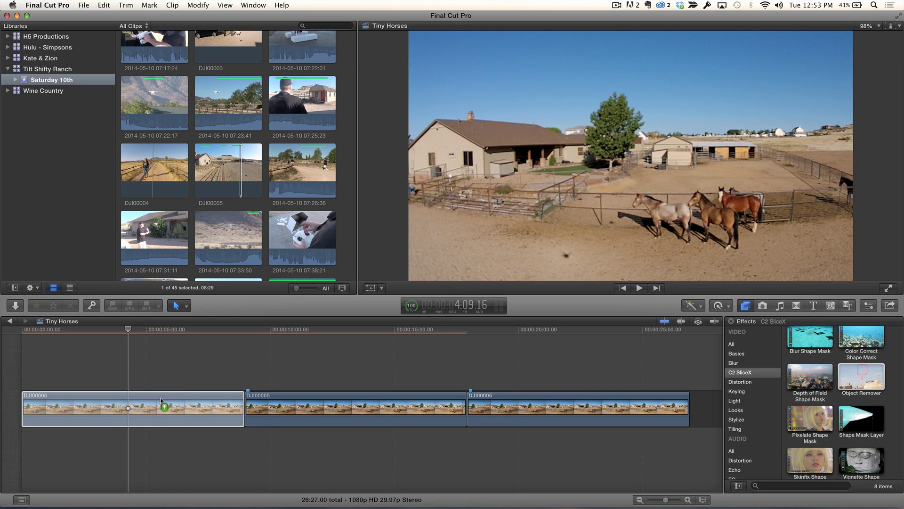
{"action": "left_click_drag", "start_coordinate": [160, 401], "coordinate": [161, 401]}
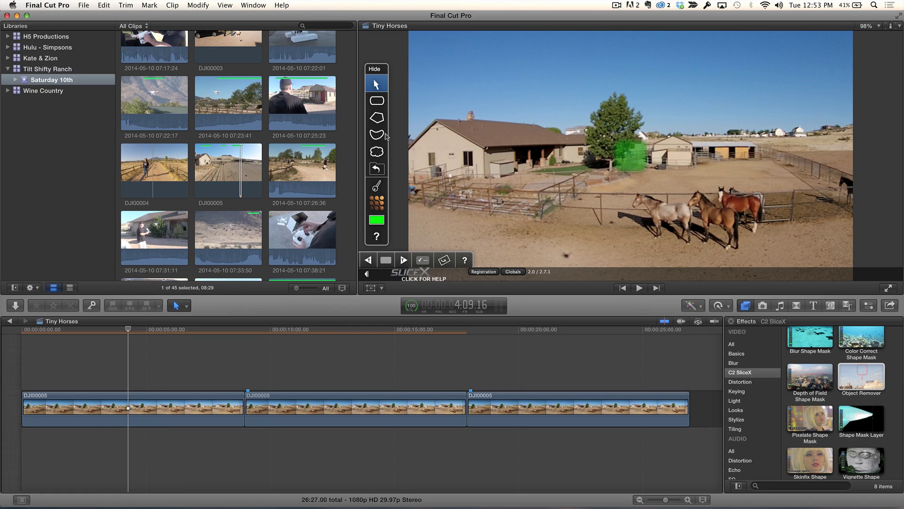
{"action": "left_click", "coordinate": [73, 330]}
{"action": "left_click_drag", "start_coordinate": [73, 329], "coordinate": [23, 330]}
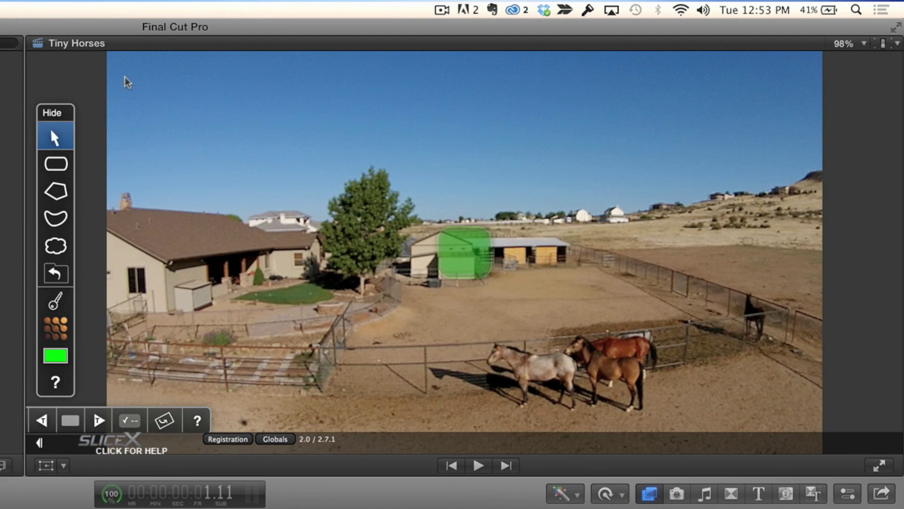
Move the SliceX mask palette beside the picture and switch to the rectangle mask tool
{"action": "left_click_drag", "start_coordinate": [136, 115], "coordinate": [372, 132]}
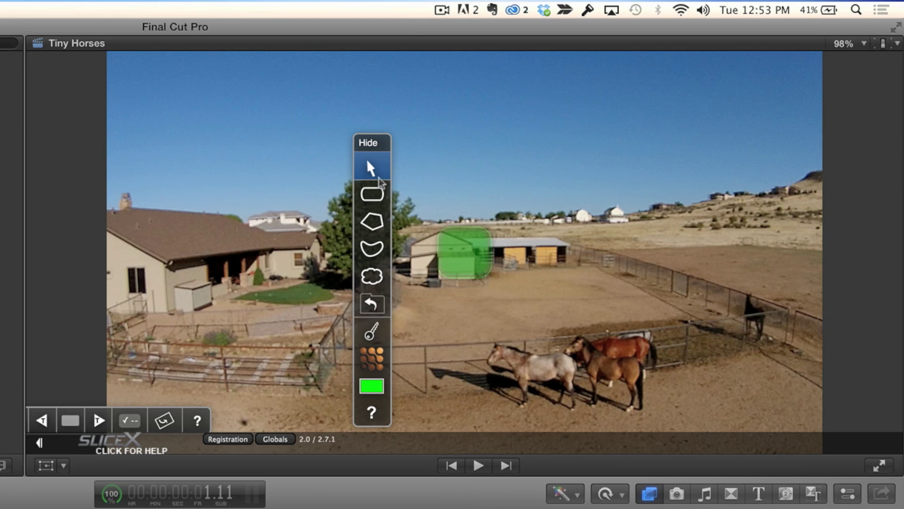
{"action": "left_click", "coordinate": [375, 226]}
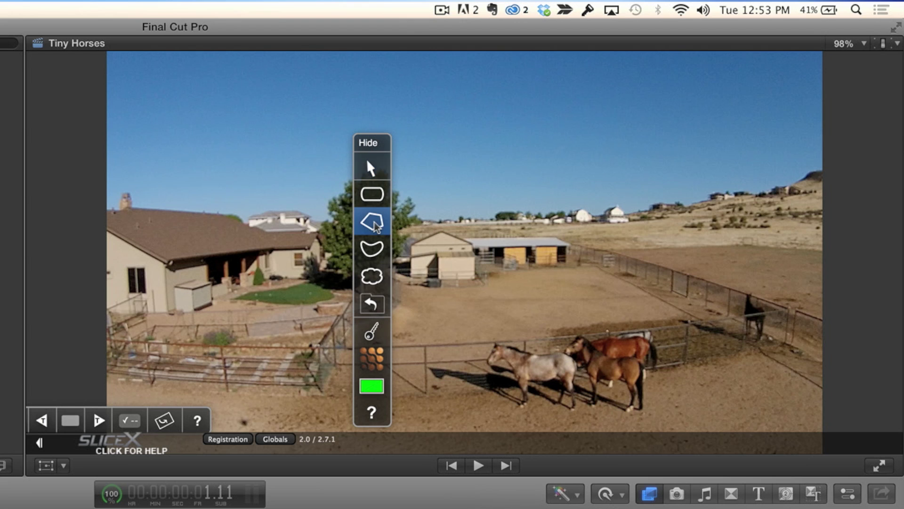
{"action": "left_click", "coordinate": [373, 197]}
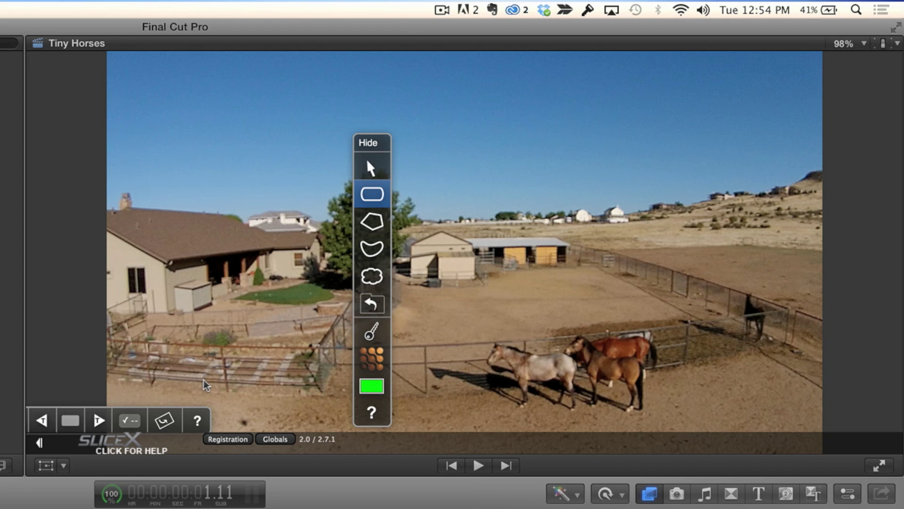
Set the viewer to 100%, play to the helicopter shadow and outline it
{"action": "key", "text": "super+minus"}
{"action": "key", "text": "super+equal"}
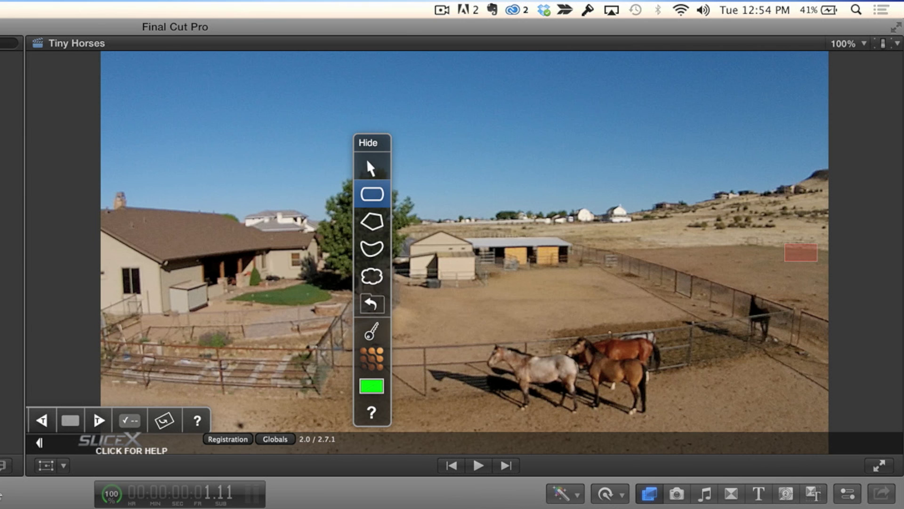
{"action": "key", "text": "space"}
{"action": "key", "text": "space"}
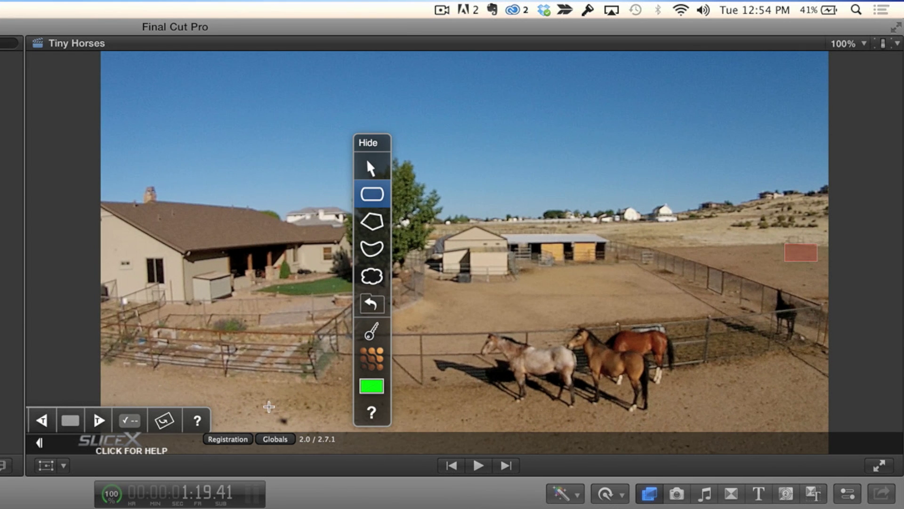
{"action": "left_click_drag", "start_coordinate": [270, 407], "coordinate": [301, 429]}
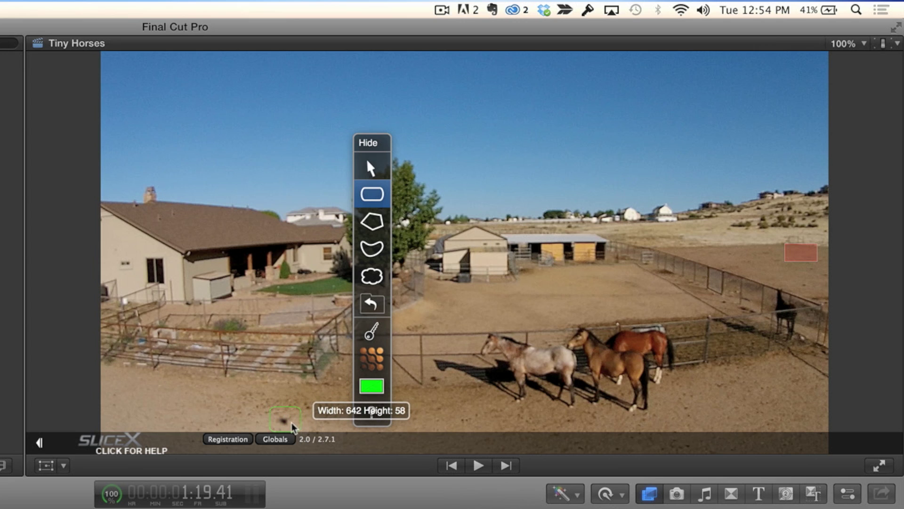
Finish the rectangular mask over the ground shadow and show the Object Remover settings
{"action": "left_click_drag", "start_coordinate": [295, 426], "coordinate": [294, 425]}
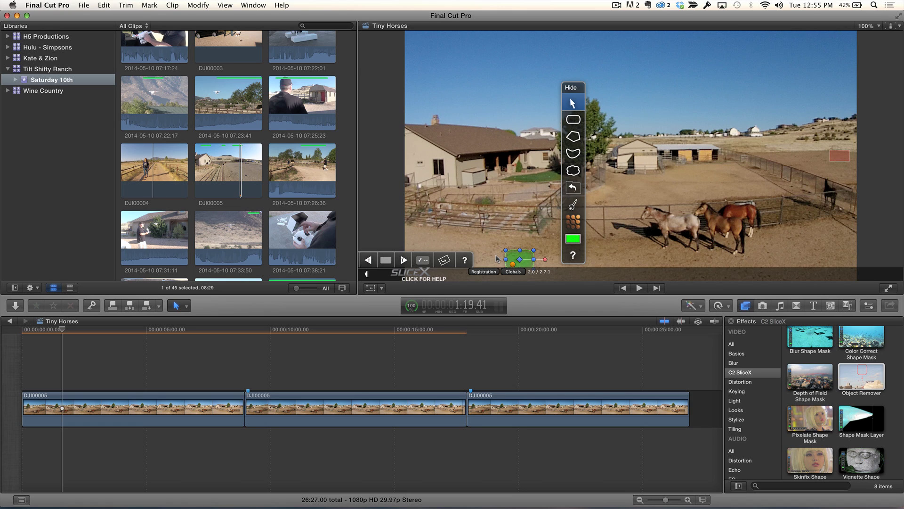
{"action": "key", "text": "super+4"}
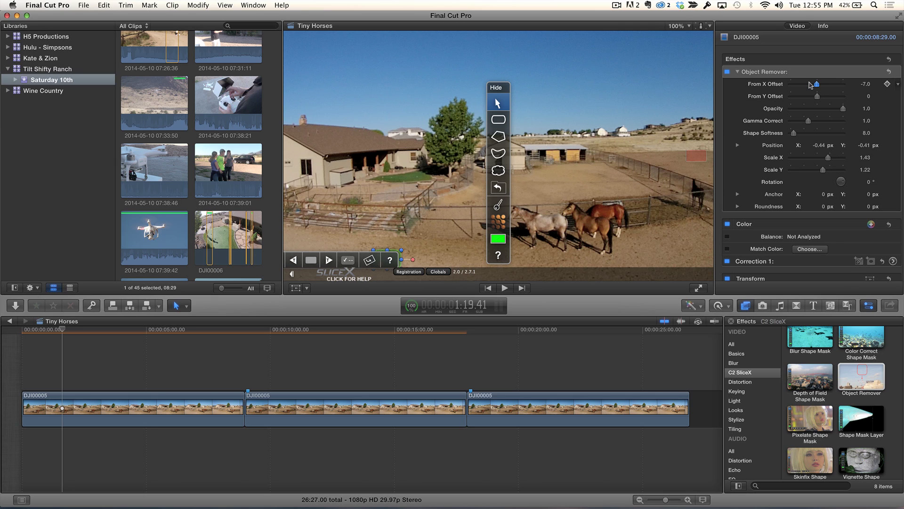
Set From X Offset to -344, hide the mask tools, and toggle Object Remover off and on to compare
{"action": "left_click", "coordinate": [810, 85]}
{"action": "left_click", "coordinate": [496, 87]}
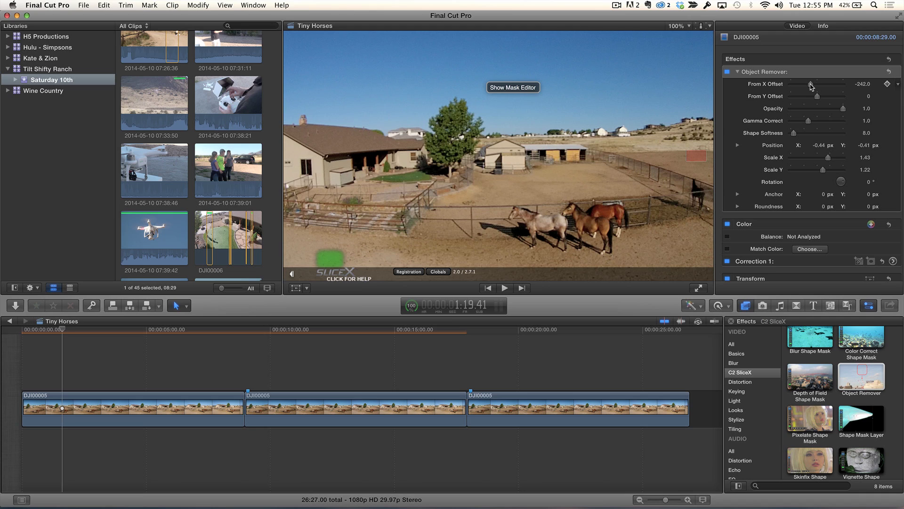
{"action": "left_click_drag", "start_coordinate": [811, 84], "coordinate": [809, 85]}
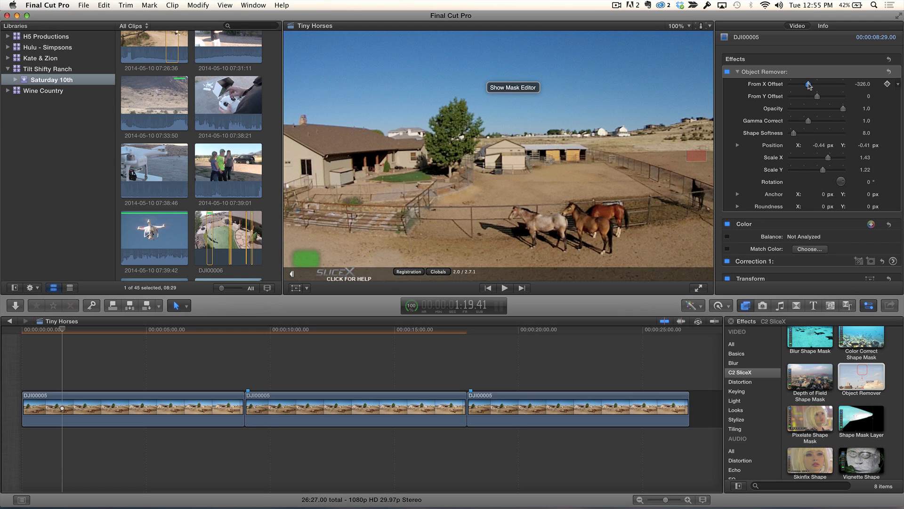
{"action": "left_click_drag", "start_coordinate": [809, 85], "coordinate": [809, 85]}
{"action": "left_click", "coordinate": [726, 72]}
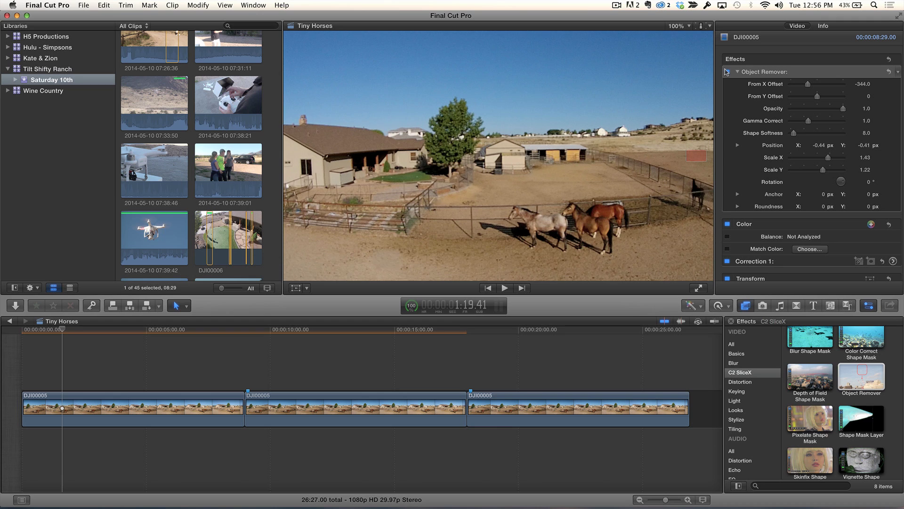
{"action": "left_click", "coordinate": [727, 71]}
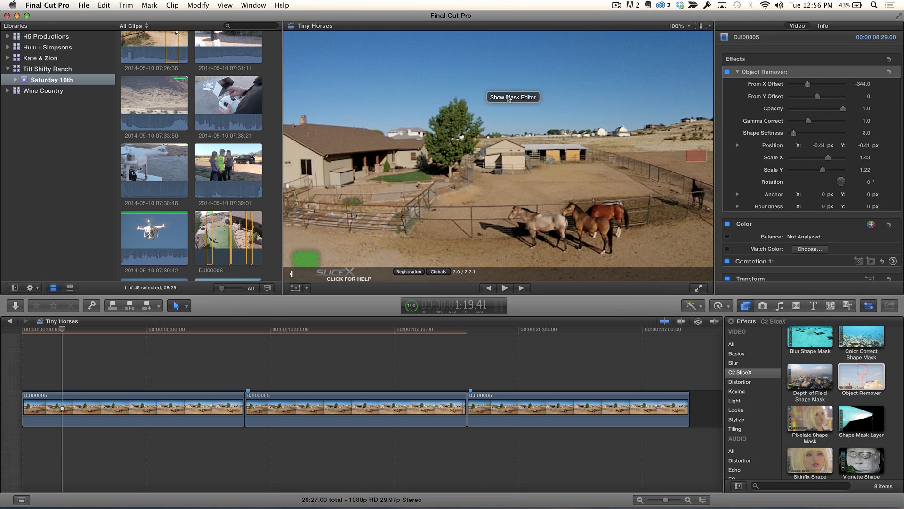
Show the mask tools again and set a position keyframe on the Object Remover mask
{"action": "left_click", "coordinate": [502, 97]}
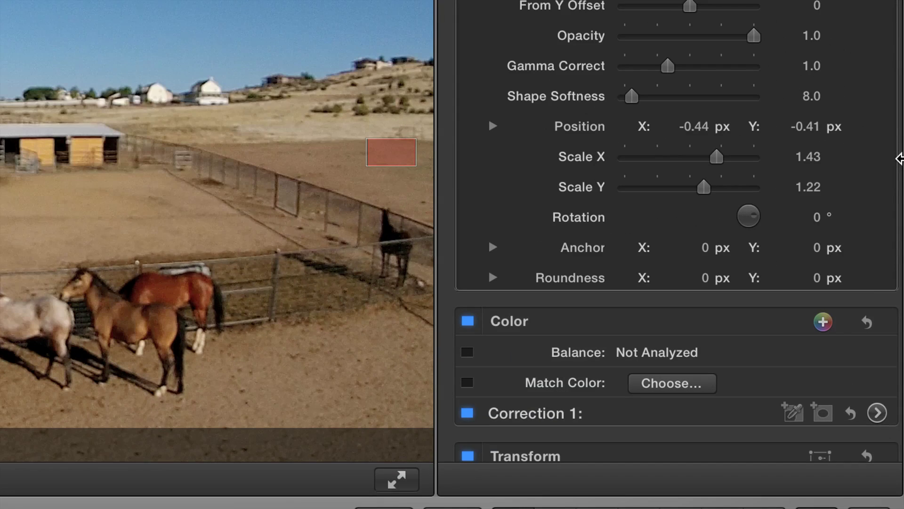
{"action": "mouse_move", "coordinate": [870, 126]}
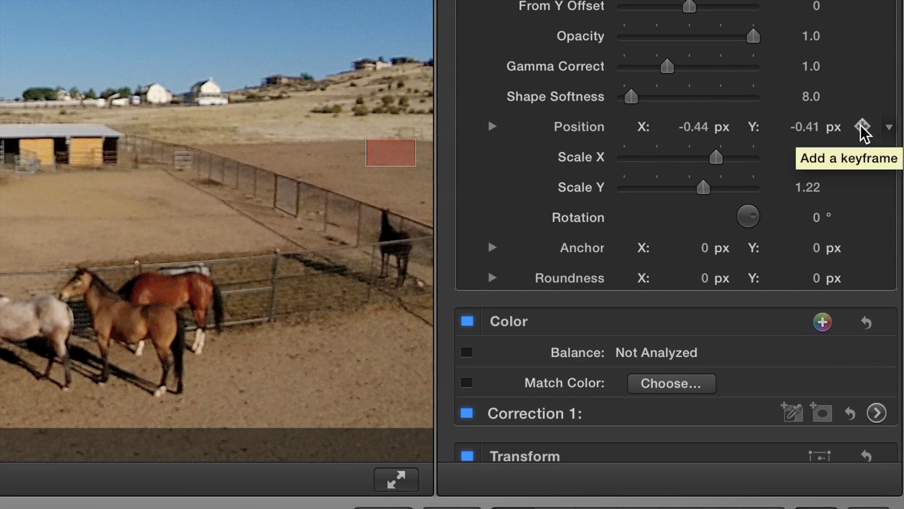
{"action": "left_click", "coordinate": [864, 127]}
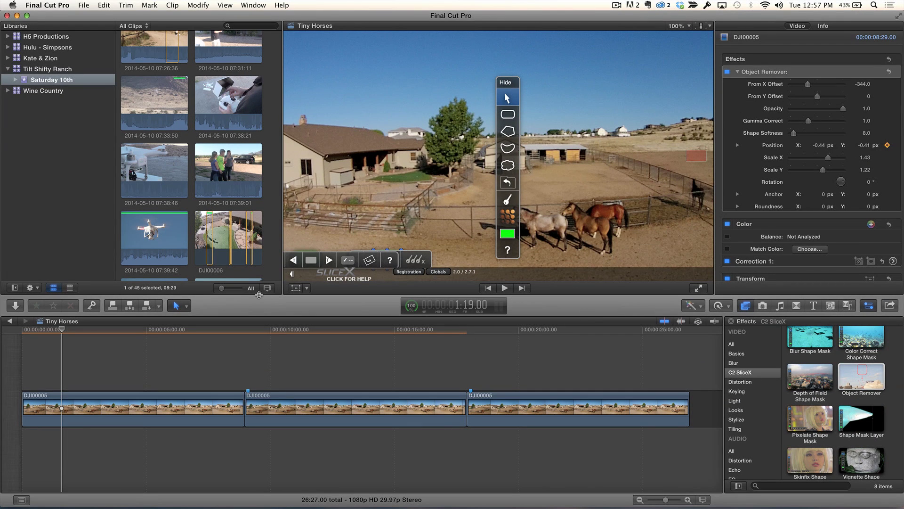
At a later frame, zoom the timeline and viewer out and enlarge the patch over the shadow
{"action": "left_click_drag", "start_coordinate": [62, 329], "coordinate": [153, 335]}
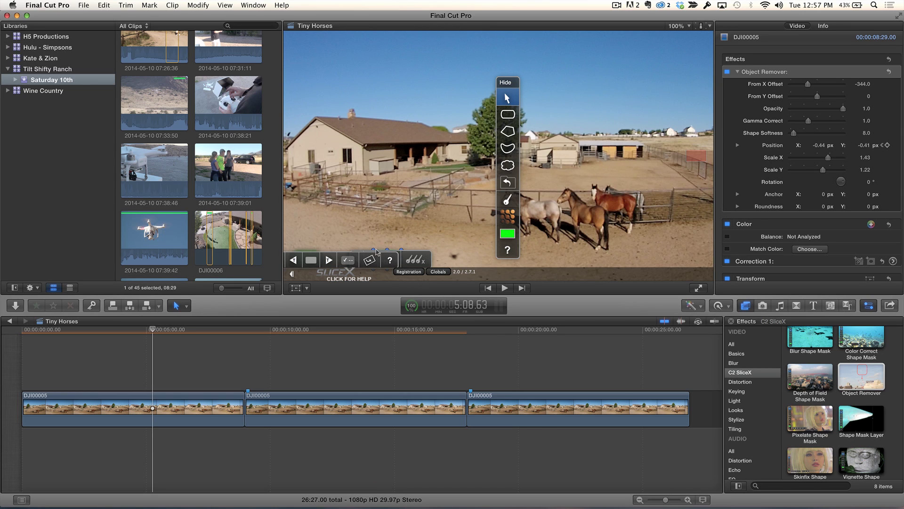
{"action": "key", "text": "super+minus"}
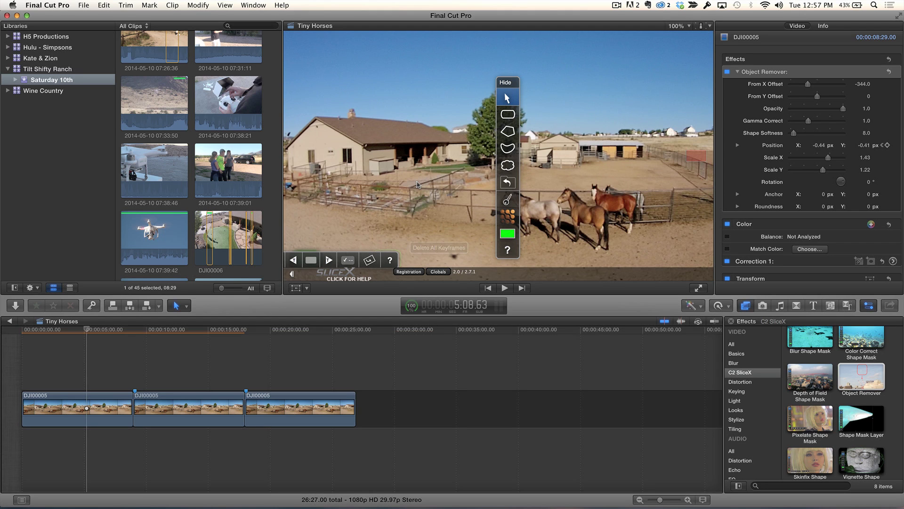
{"action": "key", "text": "super+minus"}
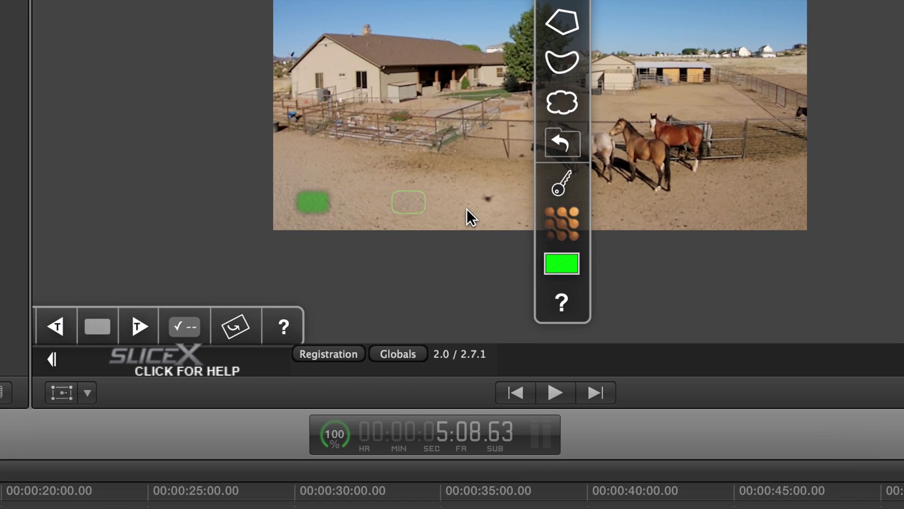
{"action": "left_click", "coordinate": [409, 204]}
{"action": "left_click_drag", "start_coordinate": [408, 203], "coordinate": [487, 198]}
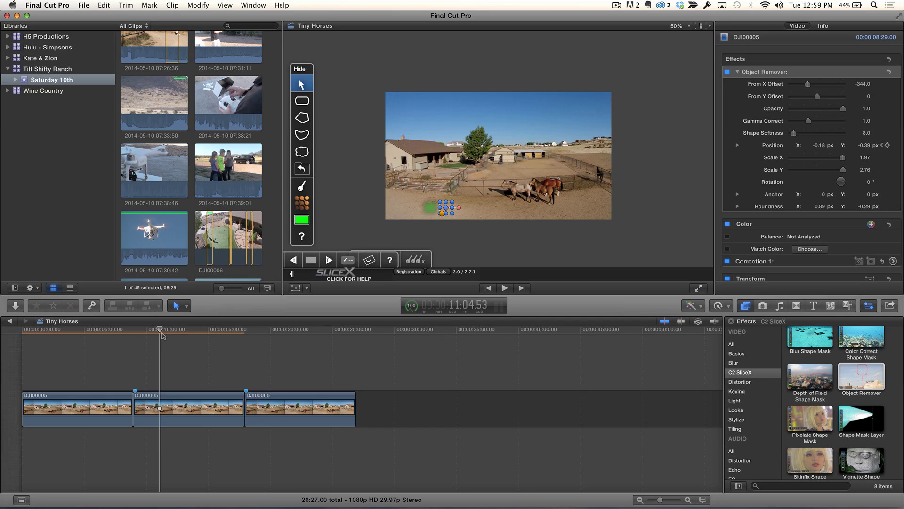
Fit the frame to the viewer, jump back to 9:28, and play through to confirm the shadow stays hidden
{"action": "left_click_drag", "start_coordinate": [161, 332], "coordinate": [165, 327]}
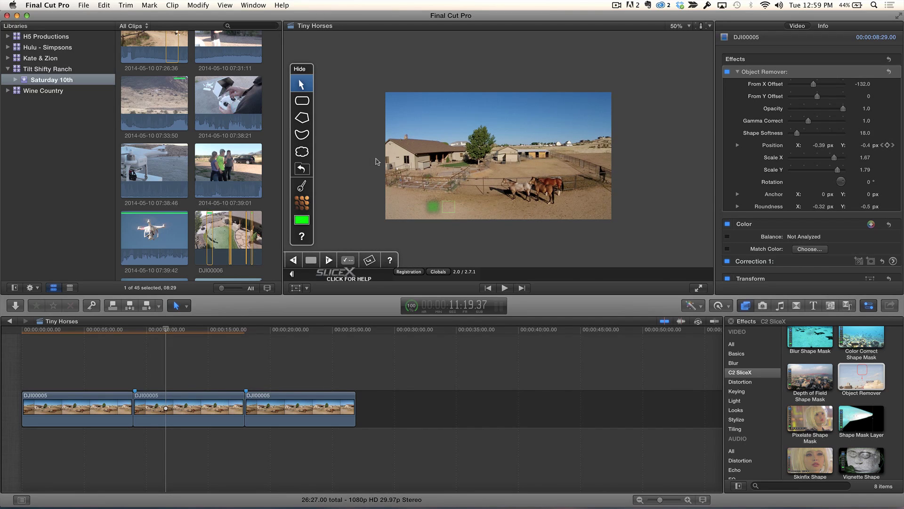
{"action": "key", "text": "shift+z"}
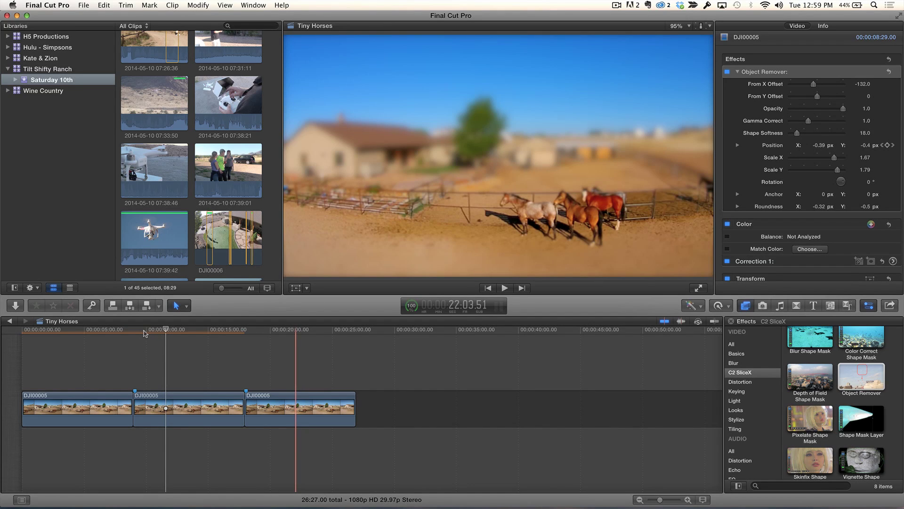
{"action": "left_click", "coordinate": [145, 332]}
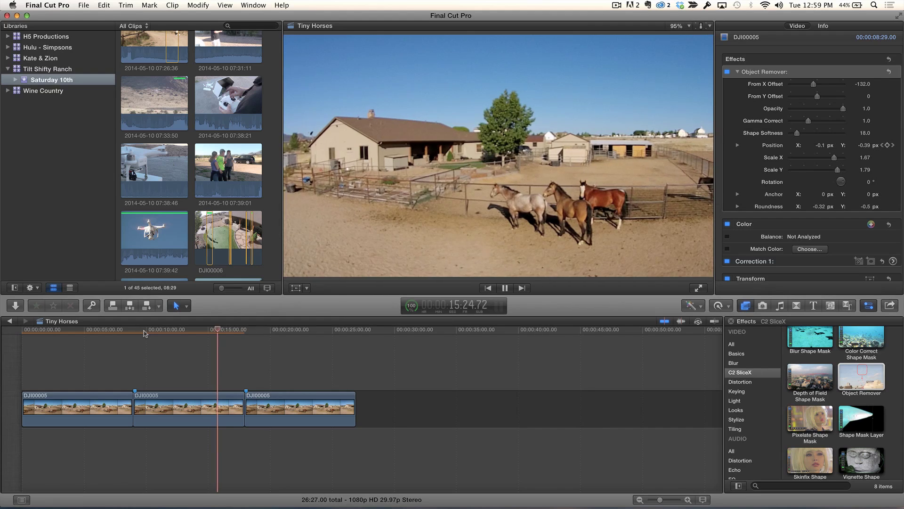
{"action": "key", "text": "space"}
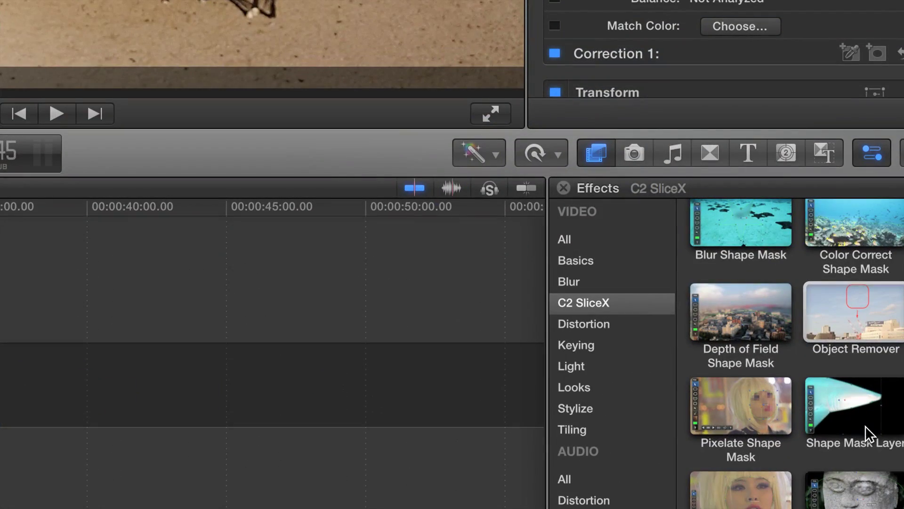
Apply Depth of Field Shape Mask from C2 SliceX and draw a rectangle mask around the horses
{"action": "left_click", "coordinate": [845, 381]}
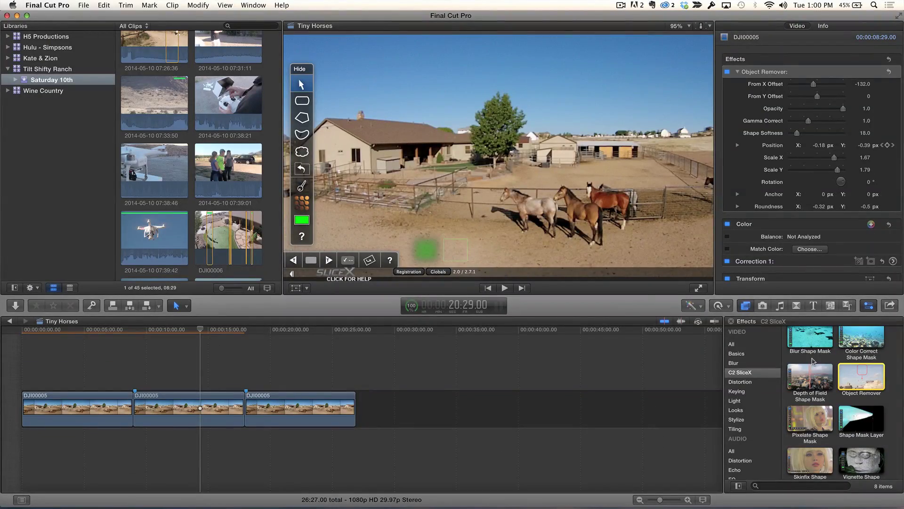
{"action": "left_click_drag", "start_coordinate": [811, 369], "coordinate": [204, 404]}
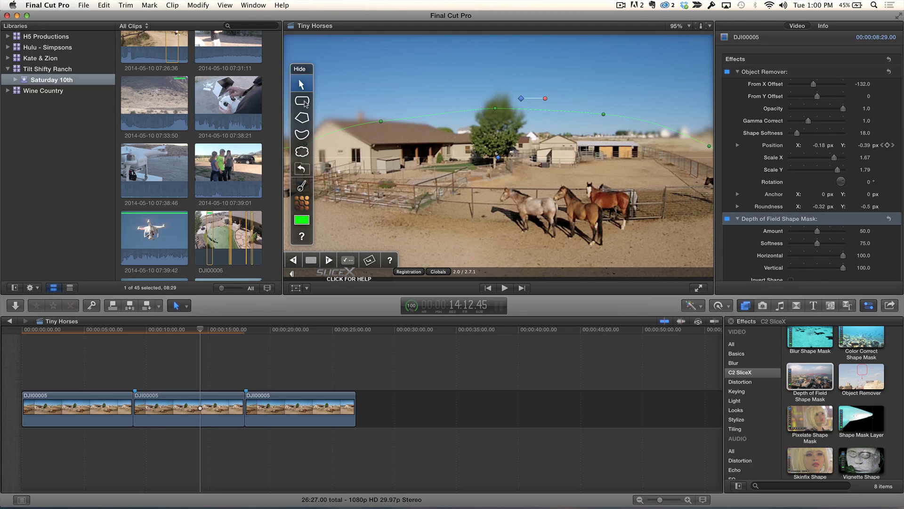
{"action": "left_click", "coordinate": [302, 100]}
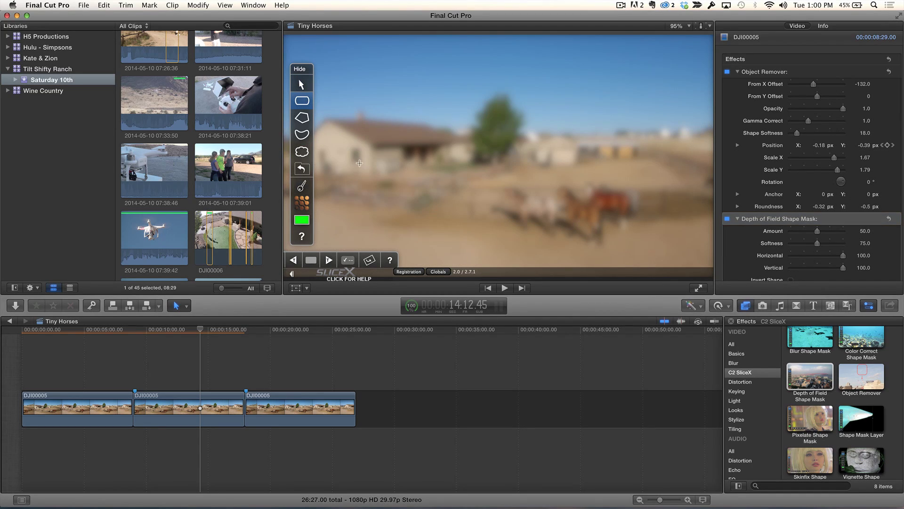
{"action": "left_click_drag", "start_coordinate": [360, 164], "coordinate": [667, 237]}
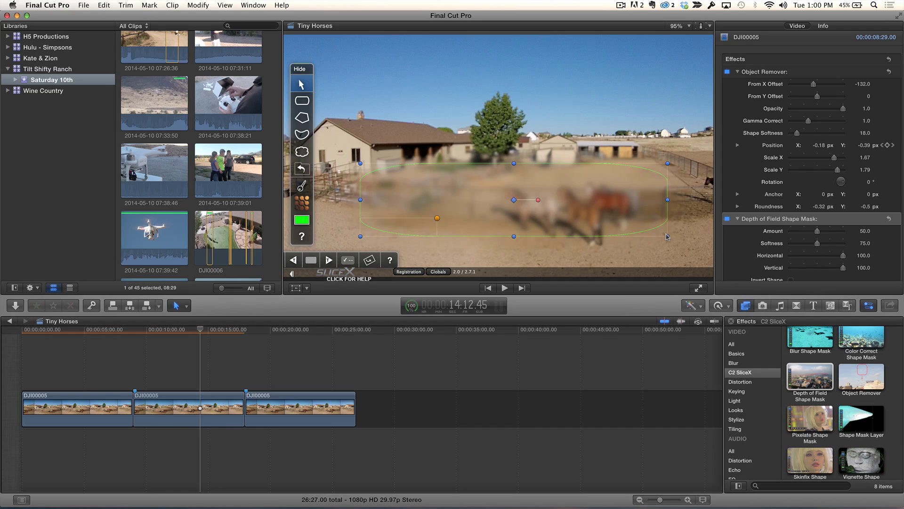
Tick Invert Shape, widen the mask to Scale X 2.03, and centre the sharp band over the horses
{"action": "scroll", "coordinate": [761, 229], "scroll_direction": "down", "scroll_amount": 5}
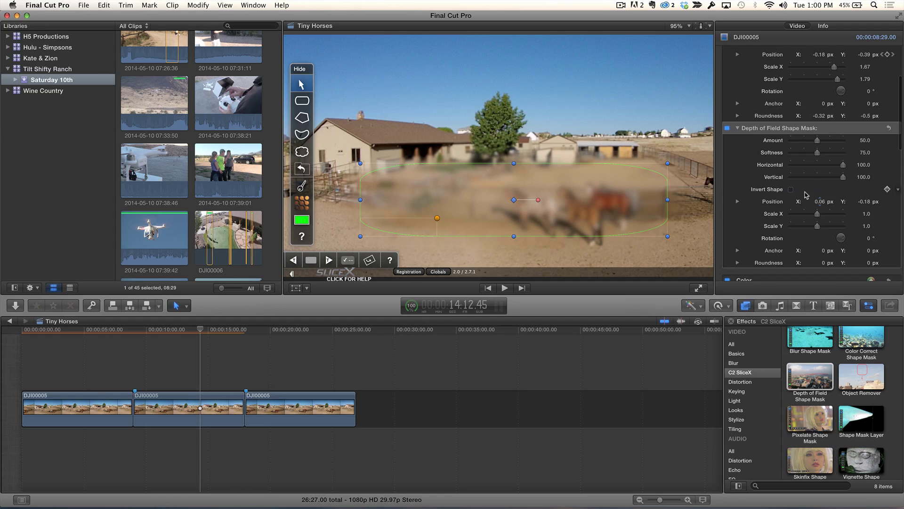
{"action": "left_click", "coordinate": [792, 189]}
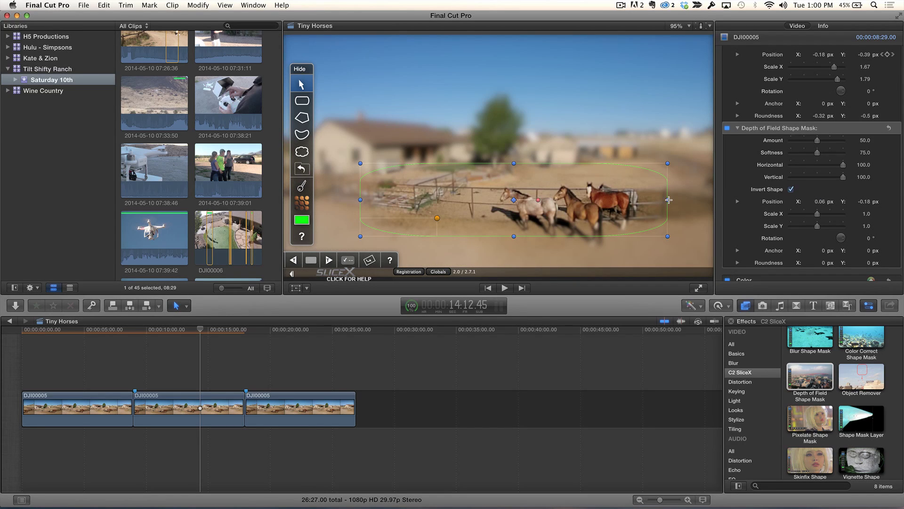
{"action": "left_click_drag", "start_coordinate": [669, 200], "coordinate": [831, 203]}
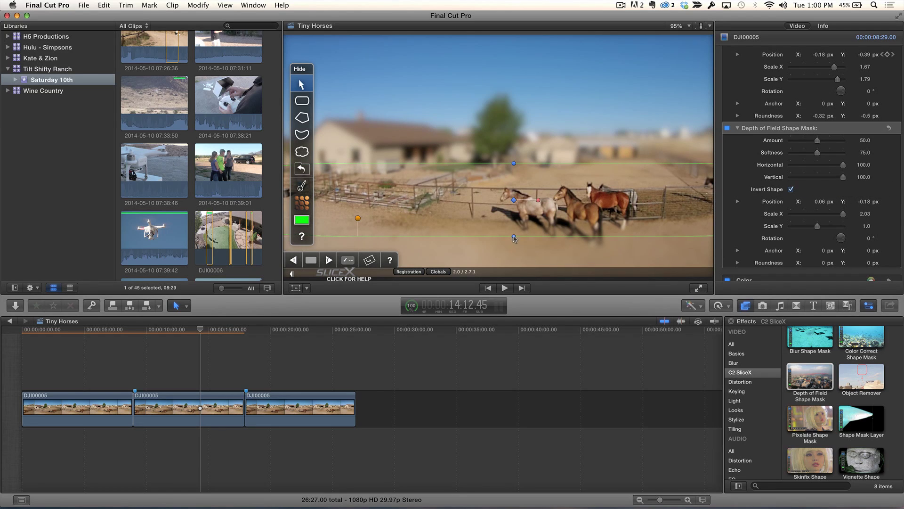
{"action": "left_click_drag", "start_coordinate": [513, 198], "coordinate": [514, 206]}
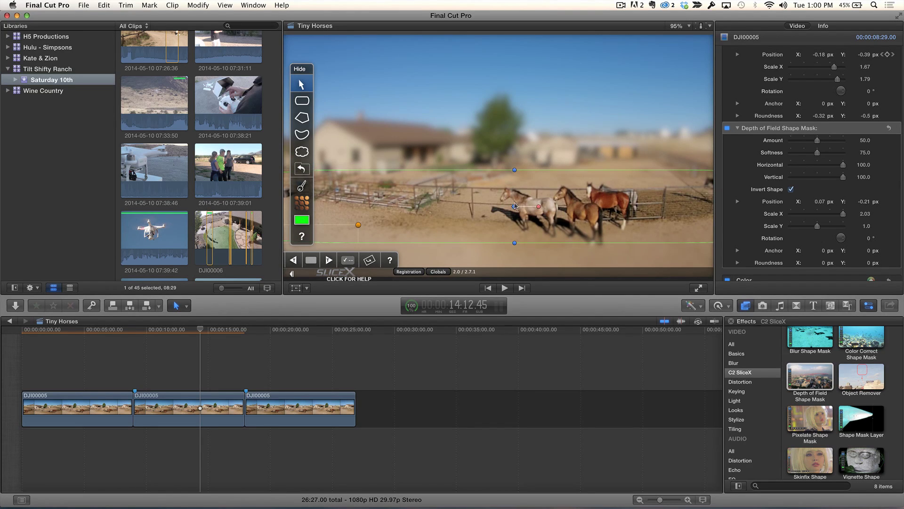
{"action": "left_click_drag", "start_coordinate": [515, 206], "coordinate": [515, 203]}
{"action": "scroll", "coordinate": [822, 180], "scroll_direction": "down", "scroll_amount": 2}
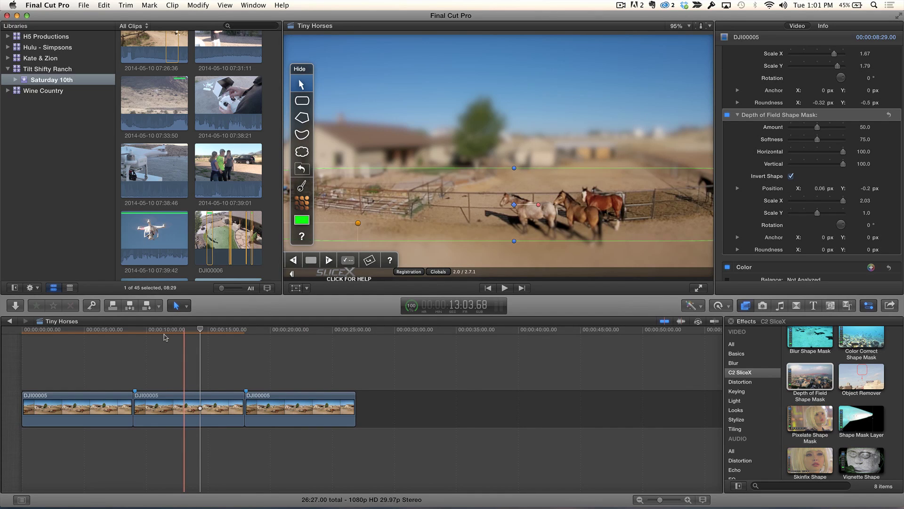
Keyframe the Depth of Field mask near 16:07 at X 0.08, Y -0.22, then review at 15:16
{"action": "left_click_drag", "start_coordinate": [163, 336], "coordinate": [201, 331]}
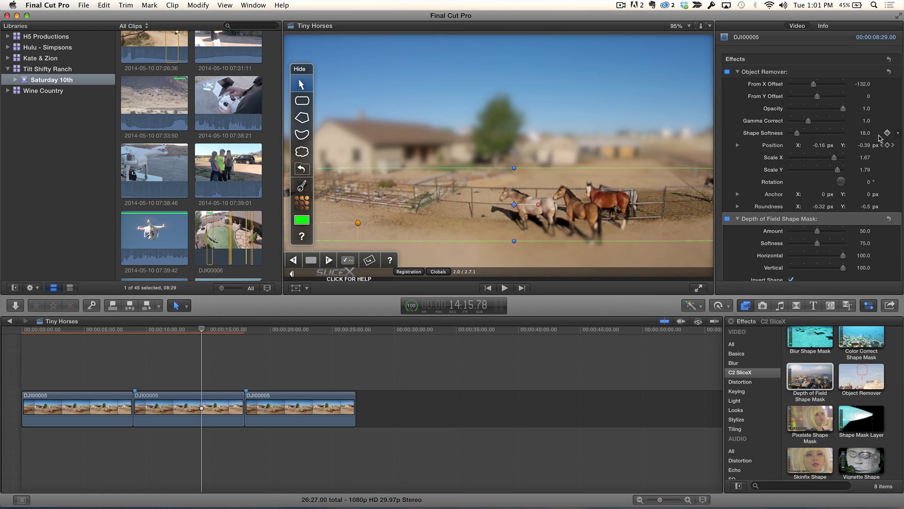
{"action": "scroll", "coordinate": [882, 218], "scroll_direction": "down", "scroll_amount": 5}
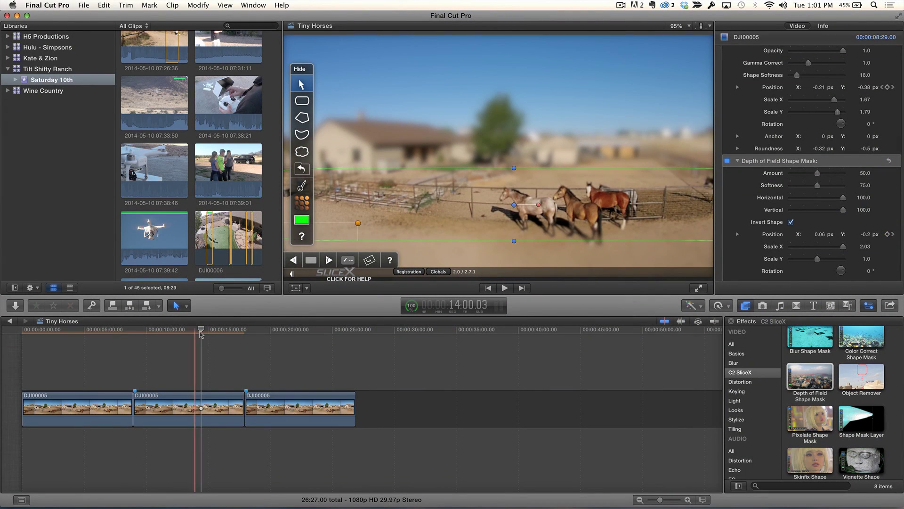
{"action": "left_click_drag", "start_coordinate": [200, 332], "coordinate": [224, 333]}
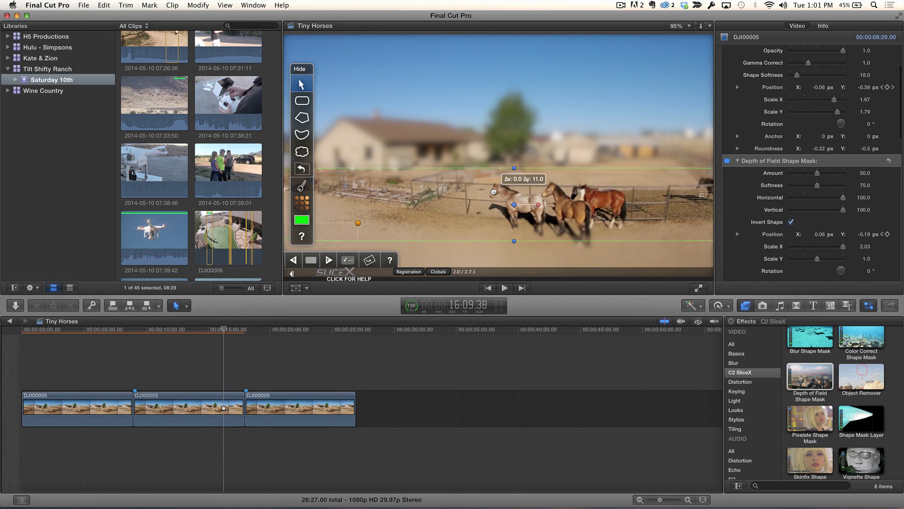
{"action": "left_click_drag", "start_coordinate": [494, 195], "coordinate": [499, 199]}
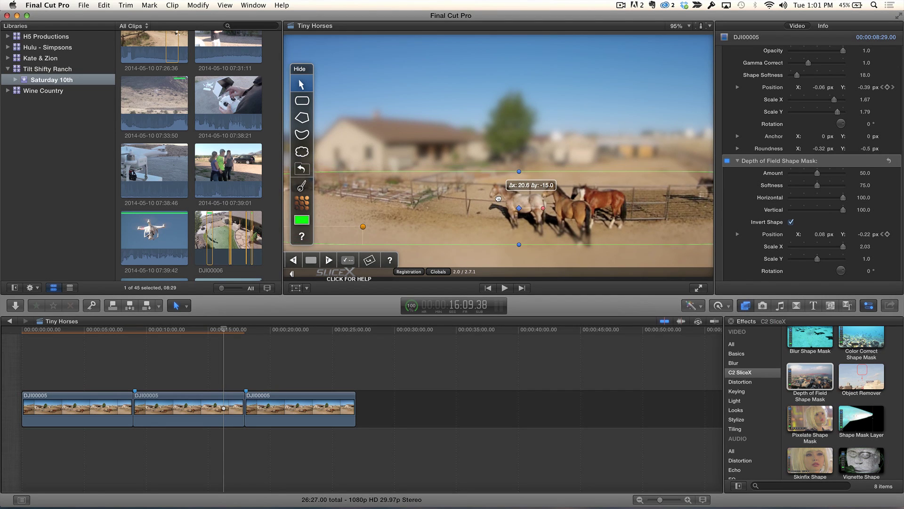
{"action": "left_click", "coordinate": [215, 329]}
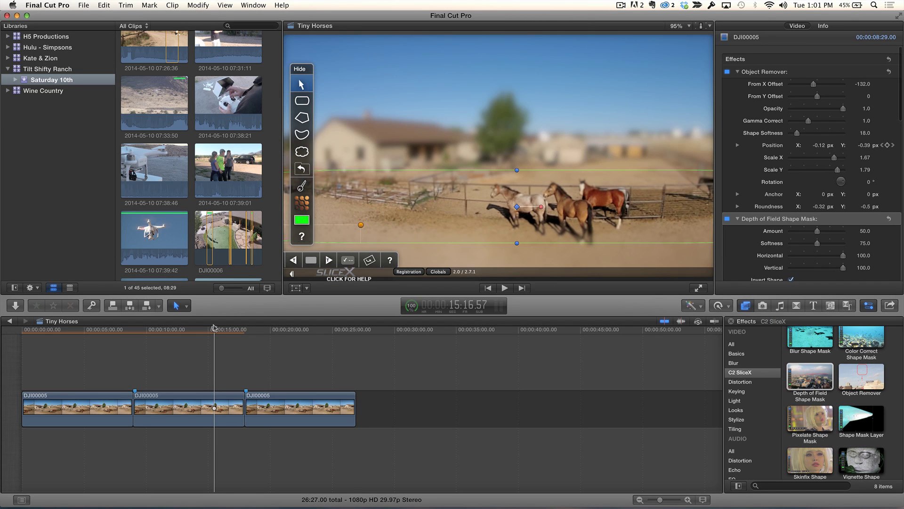